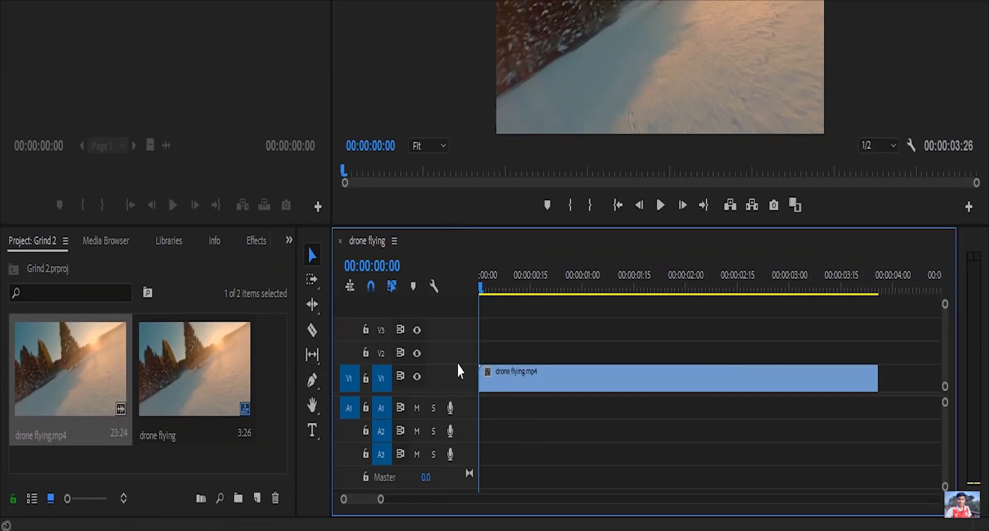
# Enlarge the Video 1 track and display the Time Remapping Speed line on the drone flying clip.
pyautogui.moveTo(453, 369); pyautogui.dragTo(453, 302)
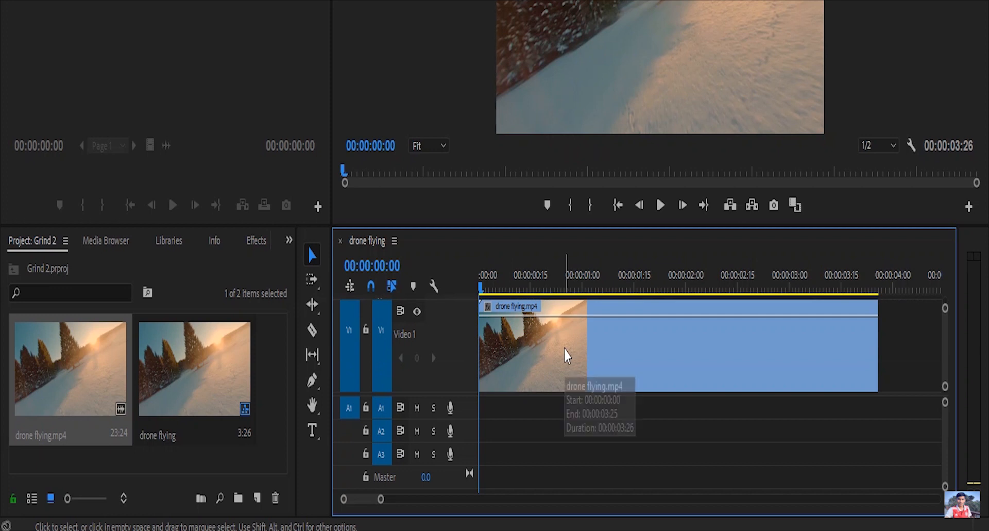
pyautogui.click(613, 355)
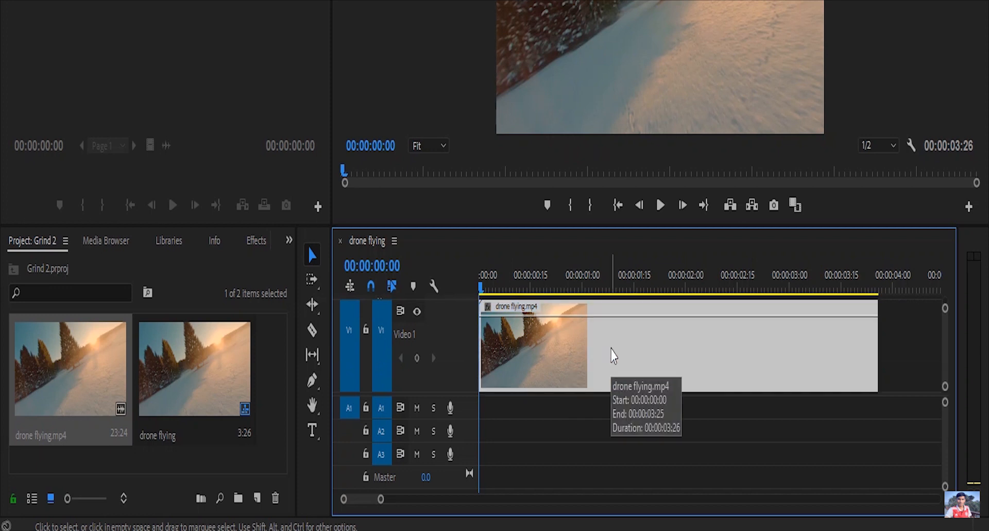
pyautogui.click(487, 310)
pyautogui.moveTo(535, 365)
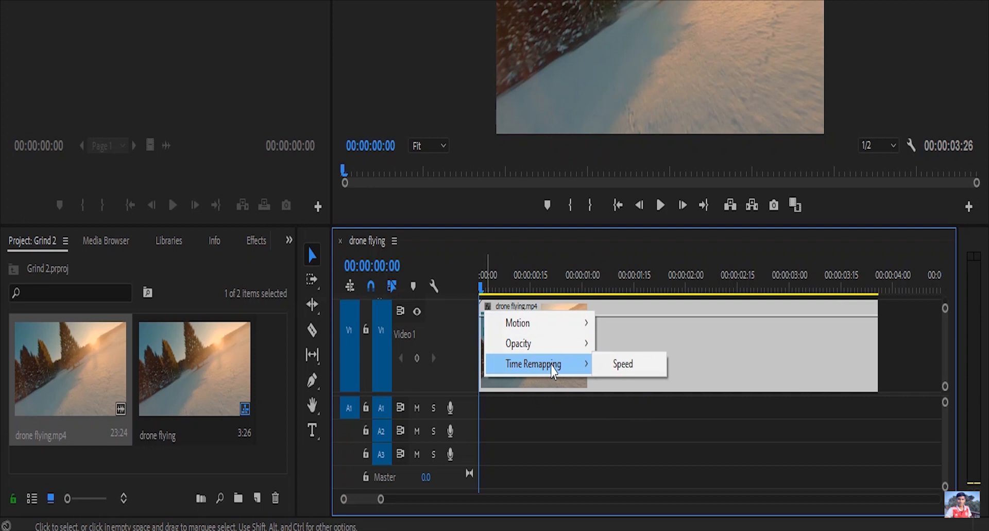
pyautogui.click(612, 366)
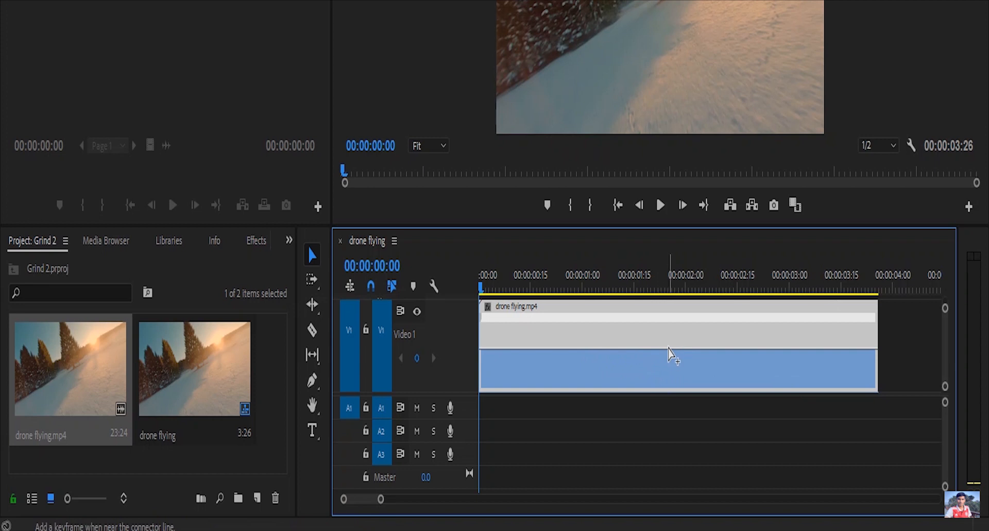
# Add a speed keyframe just before 00:00:02:00 on the clip and lower the speed after it to 1%.
pyautogui.keyDown('ctrl'); pyautogui.click(668, 353); pyautogui.keyUp('ctrl')
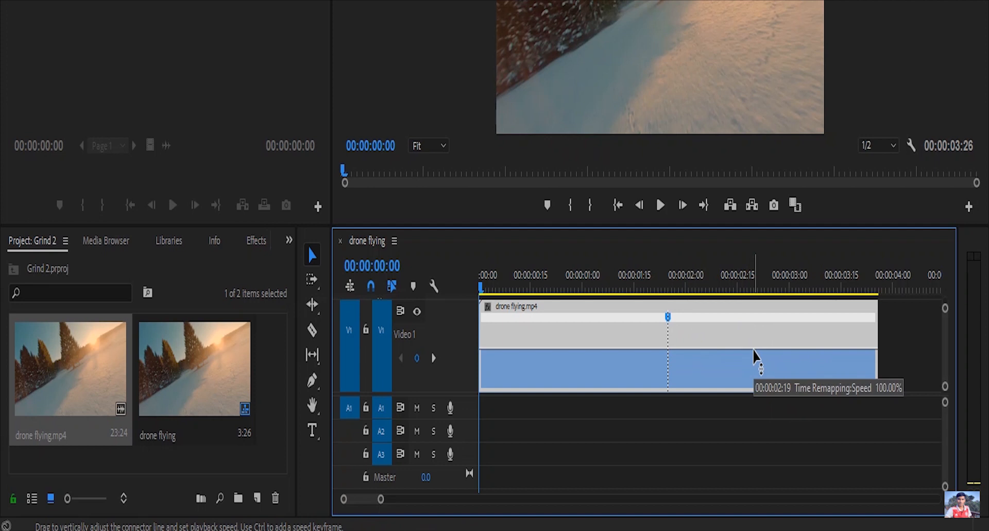
pyautogui.click(754, 349)
pyautogui.moveTo(754, 349); pyautogui.dragTo(754, 365)
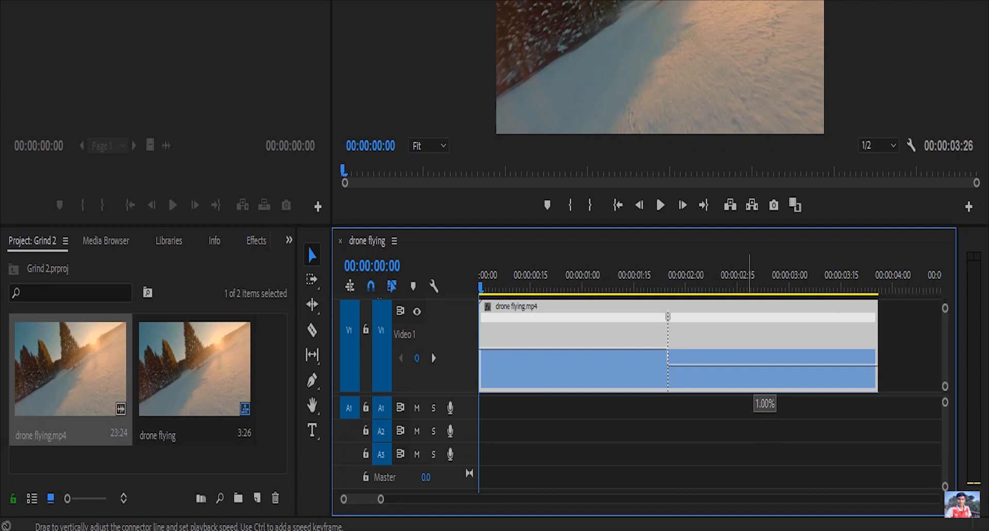
pyautogui.moveTo(754, 365); pyautogui.dragTo(754, 367)
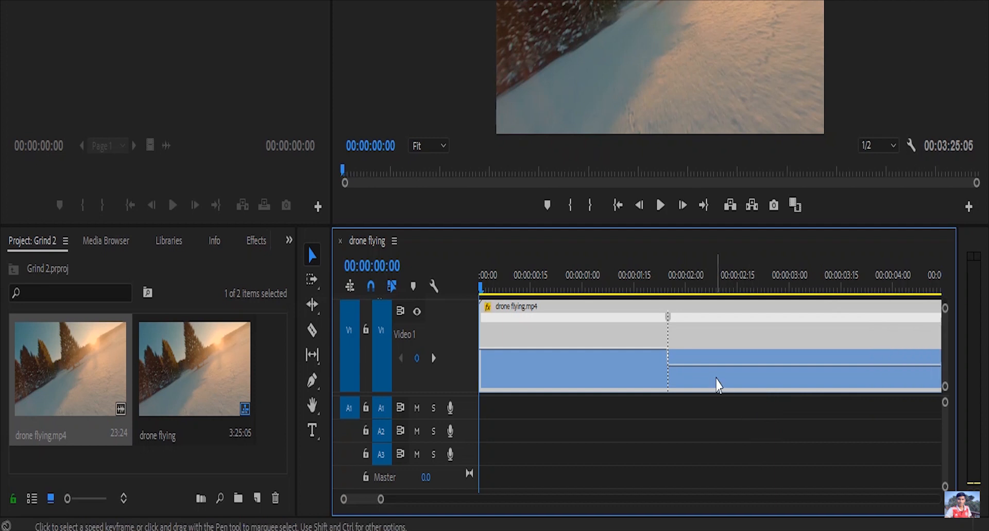
# Preview the speed change and split its keyframe, stretching the first half back to the clip's start for a gradual ramp.
pyautogui.click(732, 258)
pyautogui.click(657, 206)
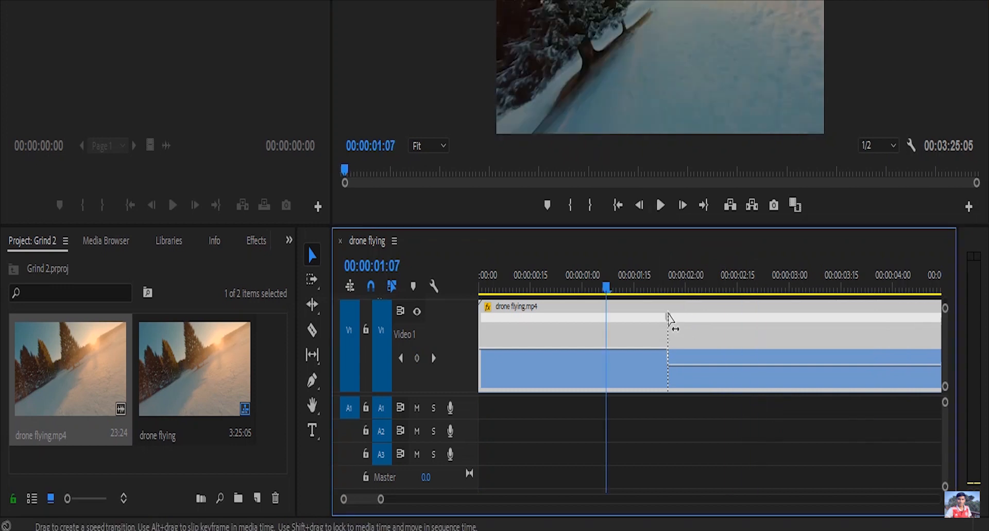
pyautogui.click(668, 316)
pyautogui.moveTo(668, 317); pyautogui.dragTo(474, 335)
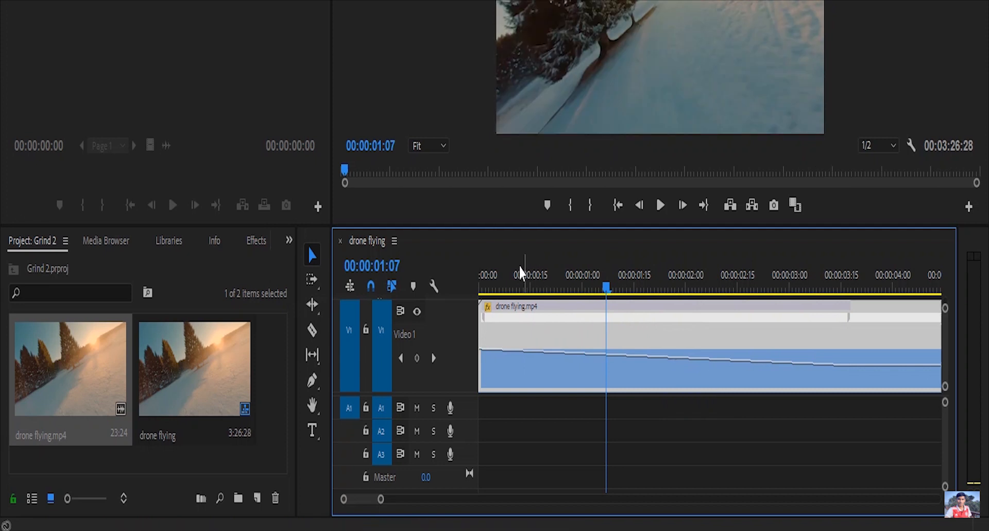
# Play the slowdown from the beginning and park the playhead at 00:00:03:17, where the speed ramp ends.
pyautogui.moveTo(487, 285); pyautogui.dragTo(478, 287)
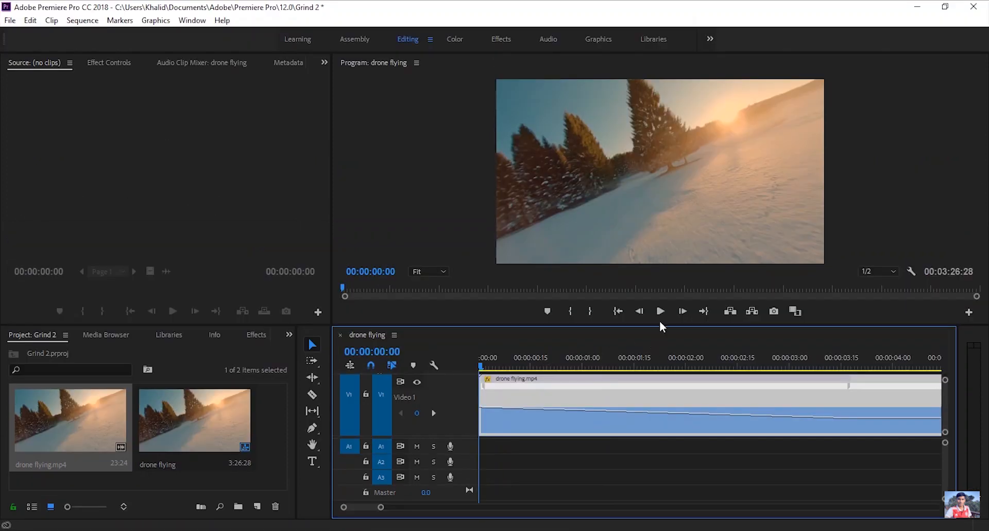
pyautogui.click(660, 311)
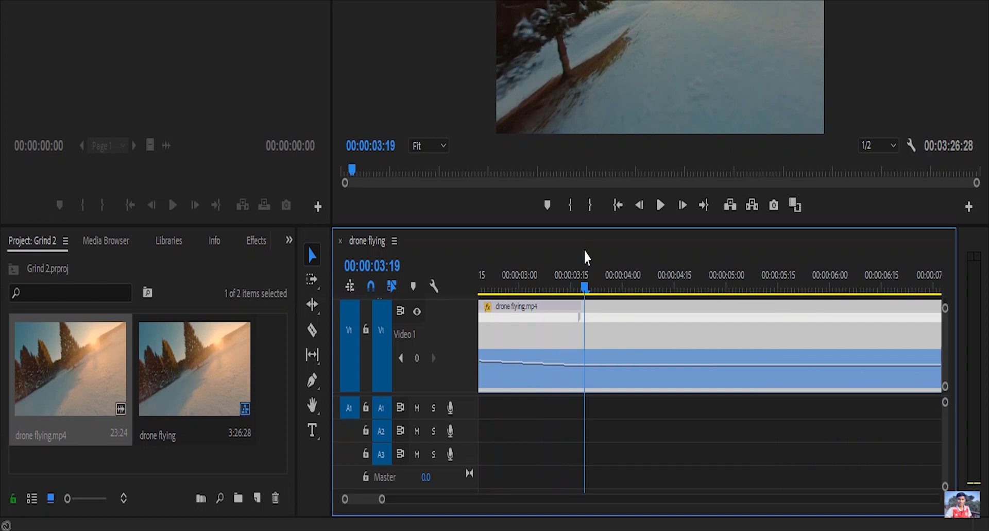
pyautogui.press('Left')
pyautogui.press('Left')
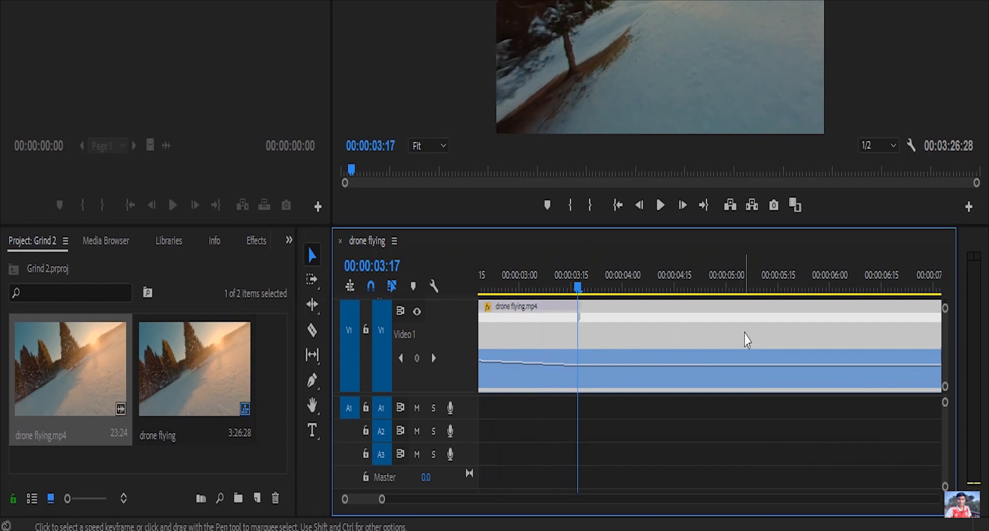
# Cut the clip at 00:00:03:17 with the Razor tool and delete the portion after the cut.
pyautogui.click(312, 329)
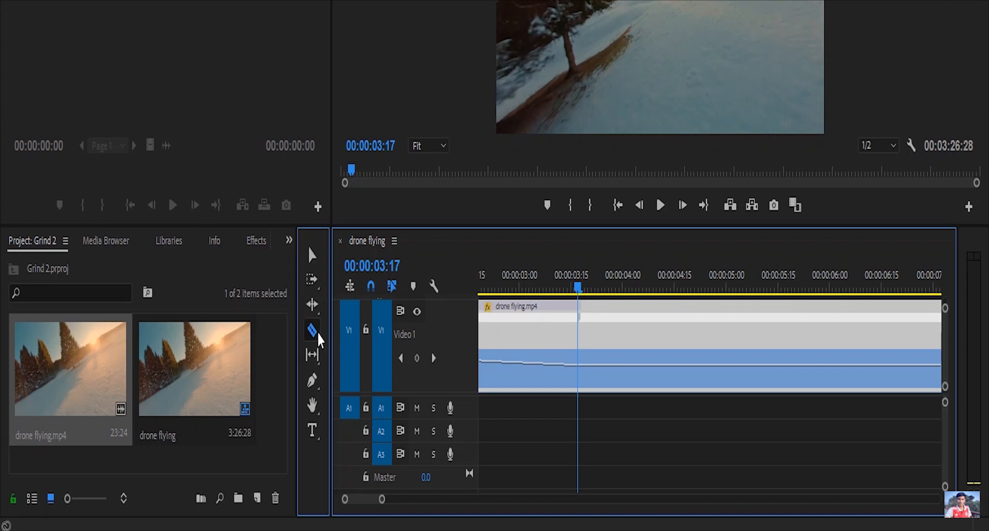
pyautogui.click(581, 381)
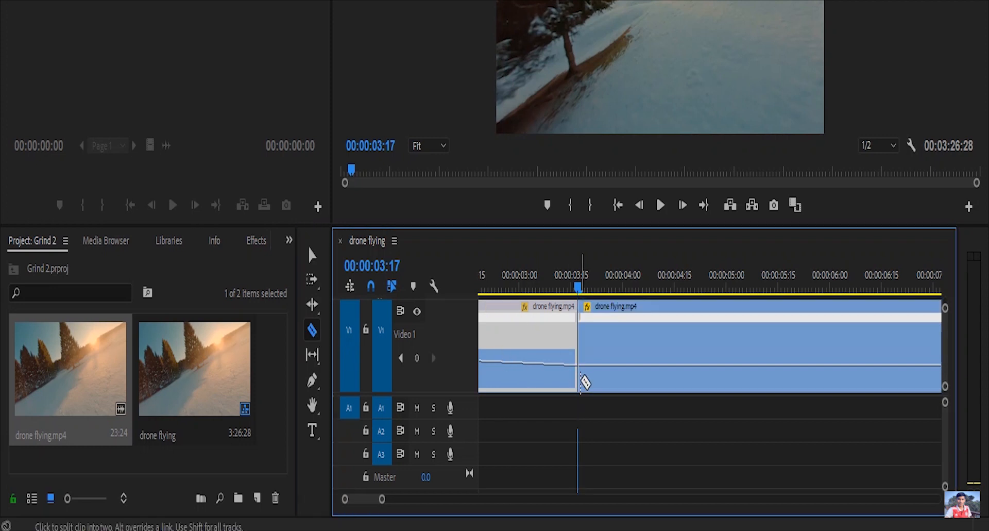
pyautogui.click(313, 255)
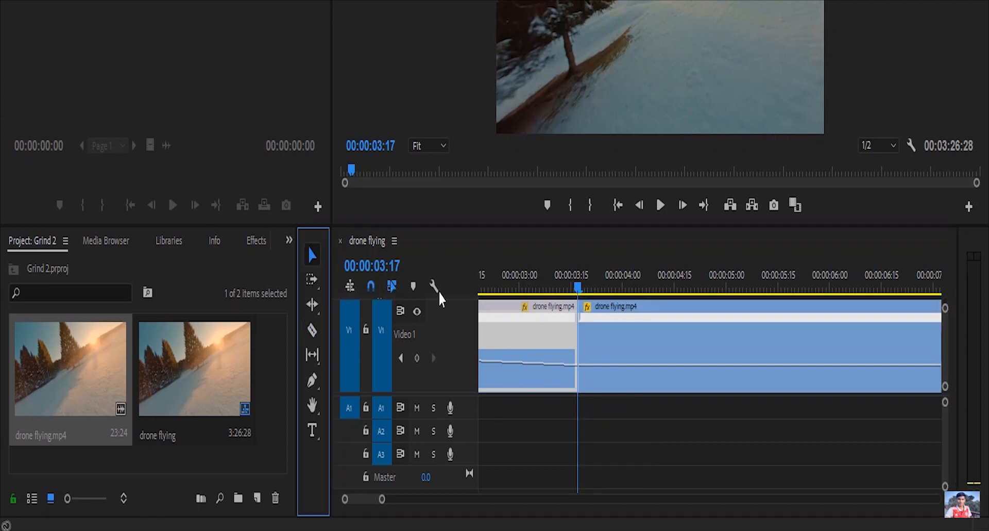
pyautogui.click(648, 366)
pyautogui.press('Delete')
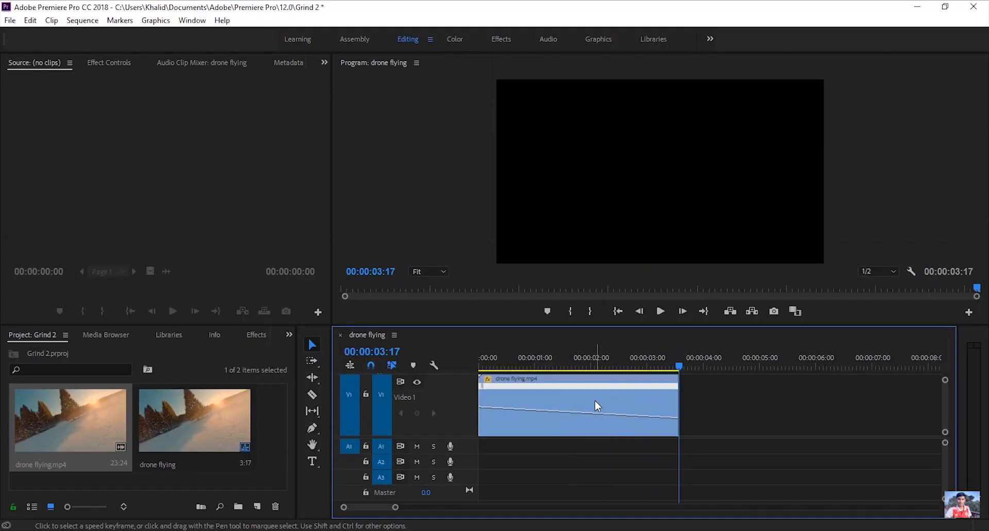
# Play the trimmed clip from the start to check the slowdown.
pyautogui.press('Home')
pyautogui.click(660, 316)
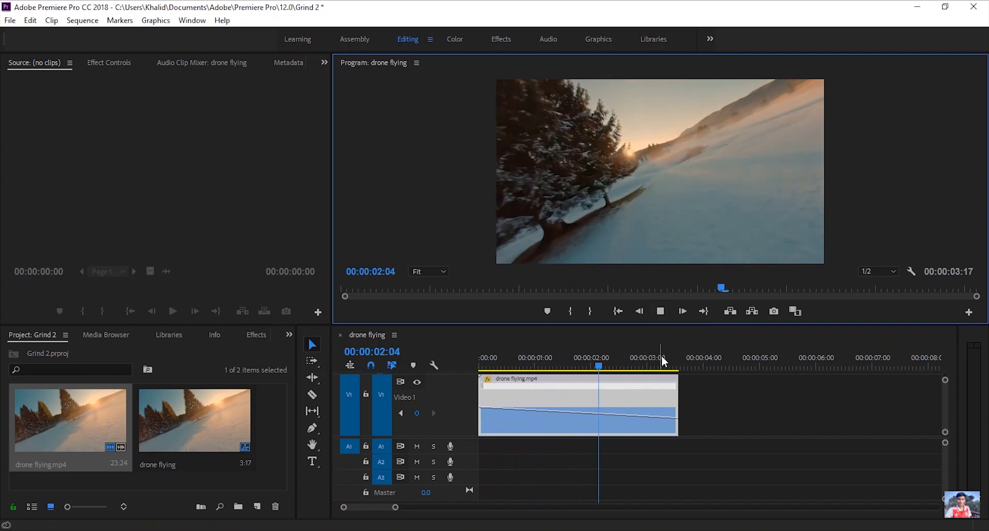
pyautogui.click(662, 313)
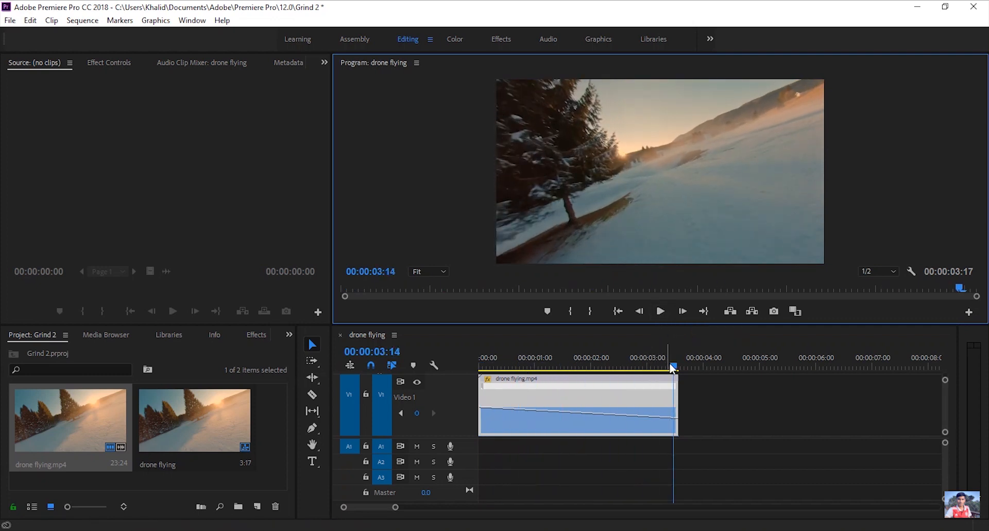
# Set the clip's time interpolation to Optical Flow and render the sequence preview.
pyautogui.click(635, 401)
pyautogui.rightClick(581, 403)
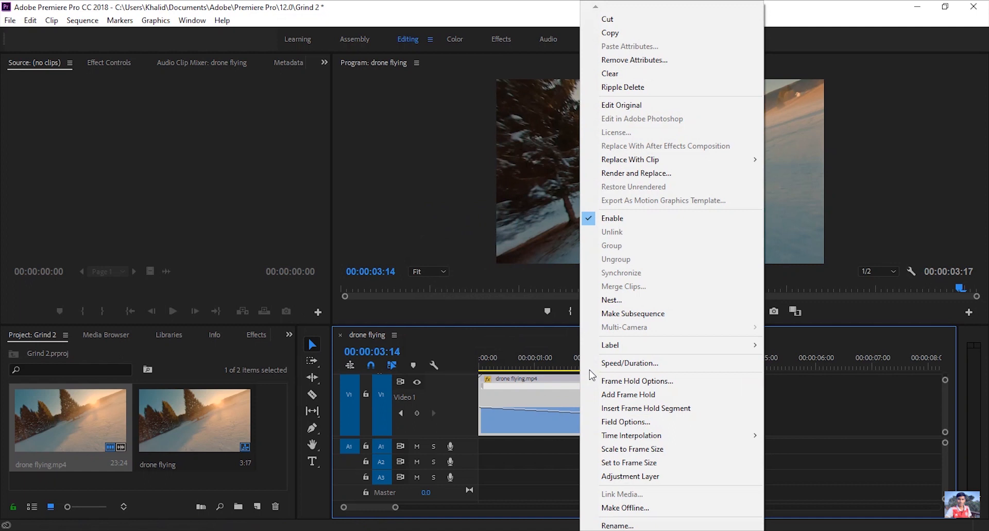
pyautogui.click(609, 368)
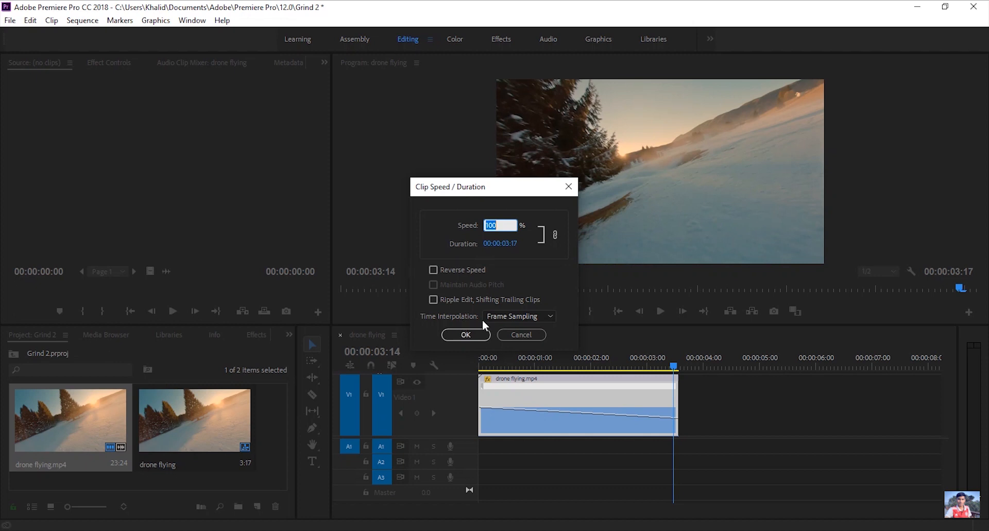
pyautogui.click(505, 319)
pyautogui.click(516, 357)
pyautogui.click(469, 336)
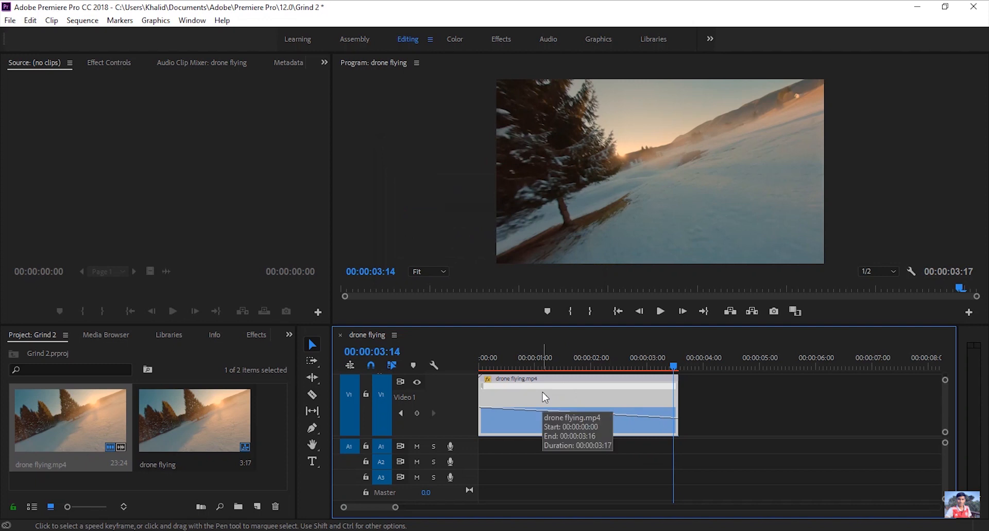
pyautogui.press('Return')
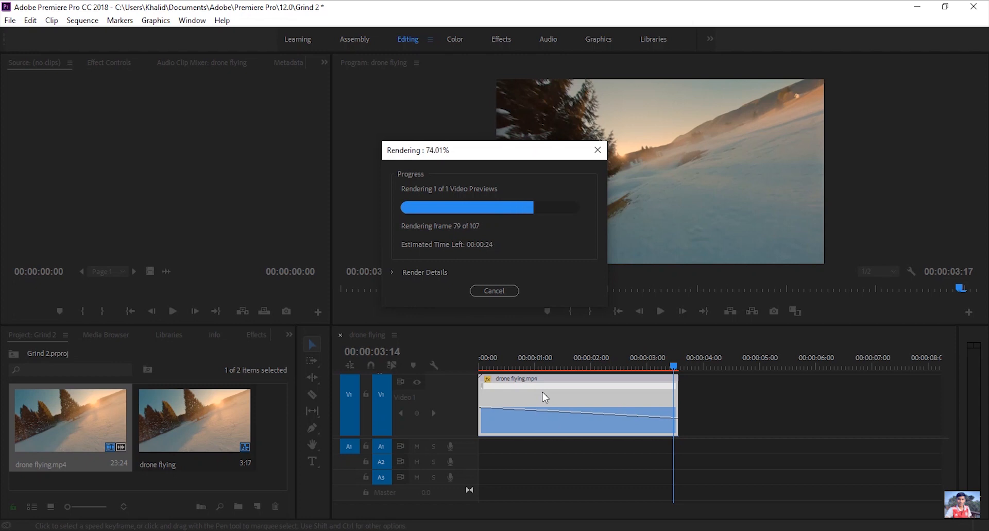
# Duplicate the drone flying clip directly after the original on Video 1 and reverse the copy's speed.
pyautogui.click(643, 396)
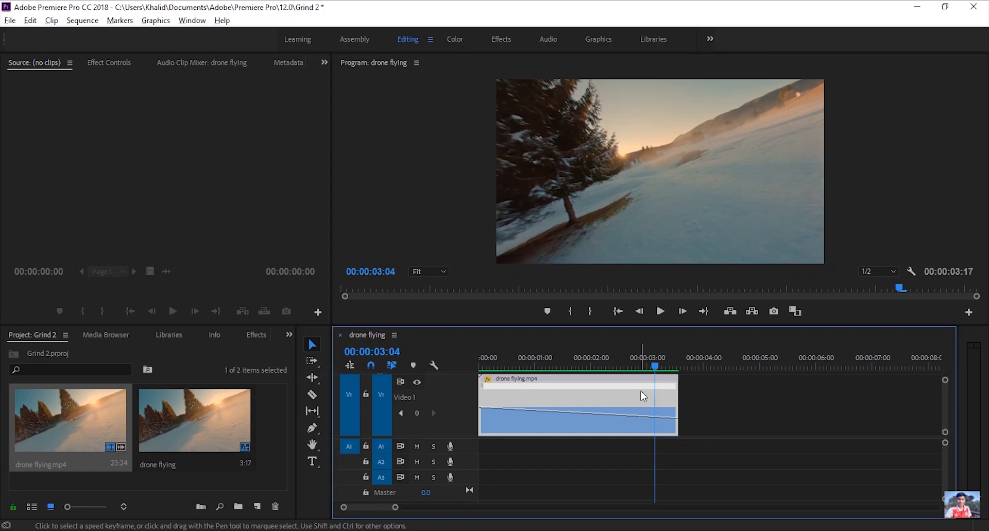
pyautogui.moveTo(644, 396); pyautogui.dragTo(843, 389)
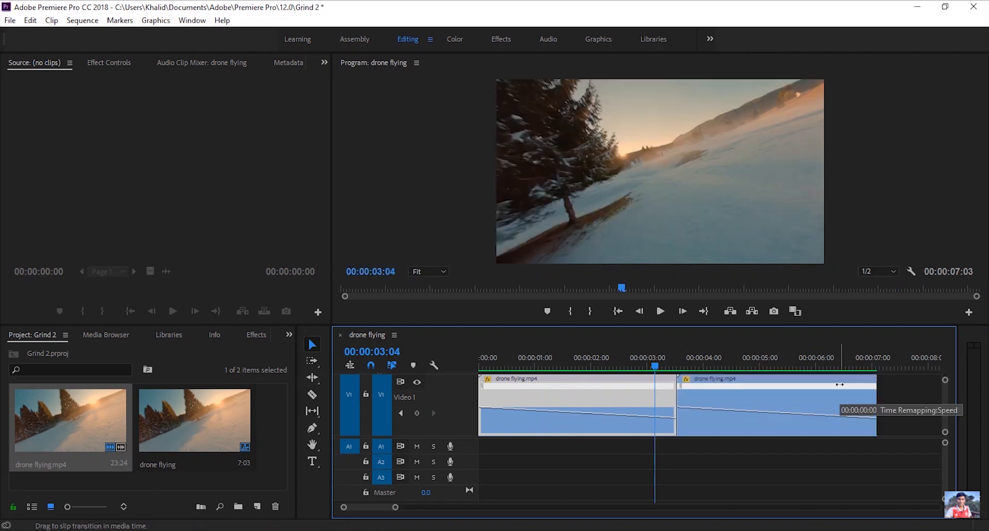
pyautogui.click(738, 402)
pyautogui.rightClick(739, 402)
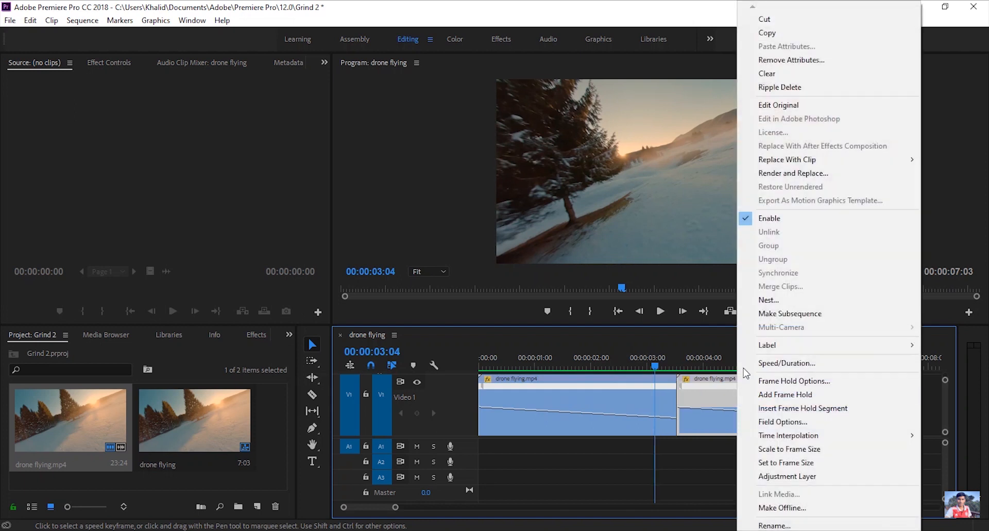
pyautogui.click(784, 364)
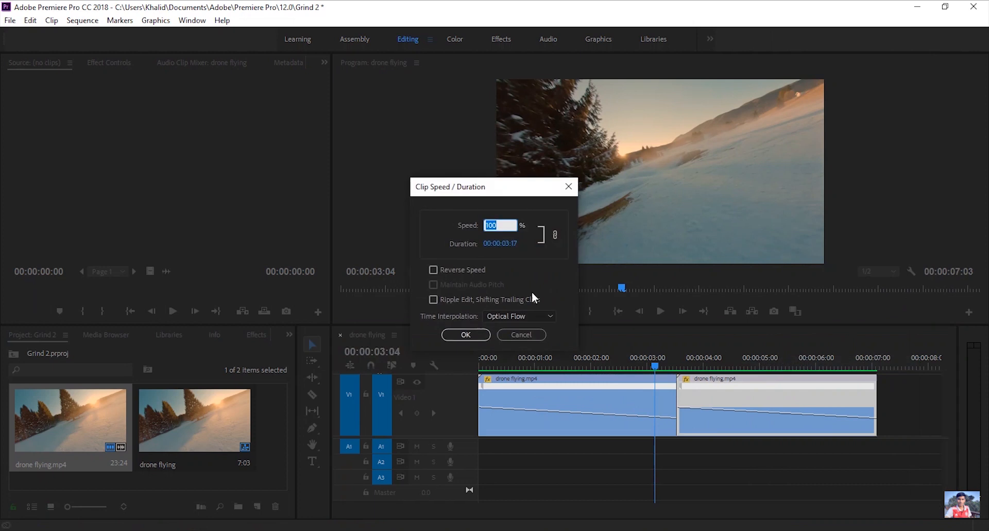
pyautogui.click(469, 268)
pyautogui.click(465, 336)
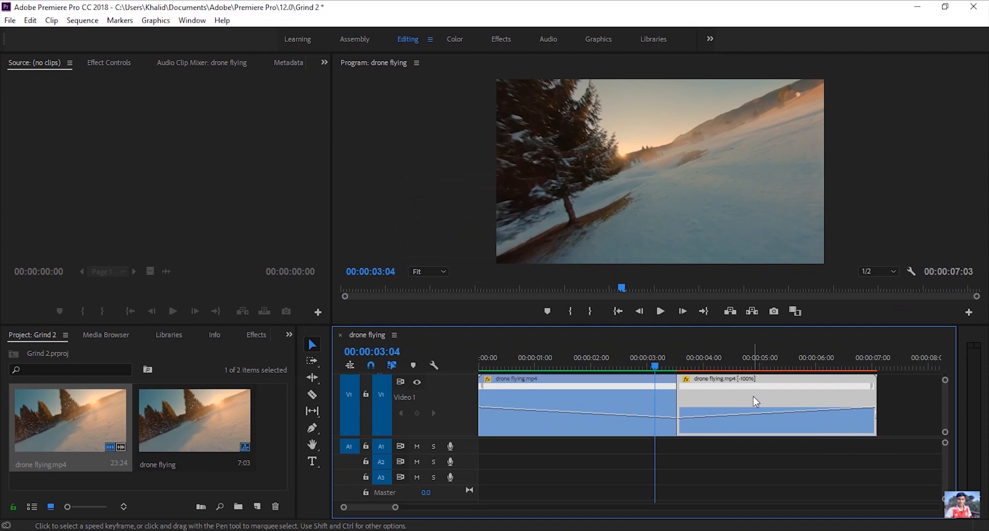
# Render the sequence preview with the reversed clip and return the playhead to 00:00:00:00.
pyautogui.press('Return')
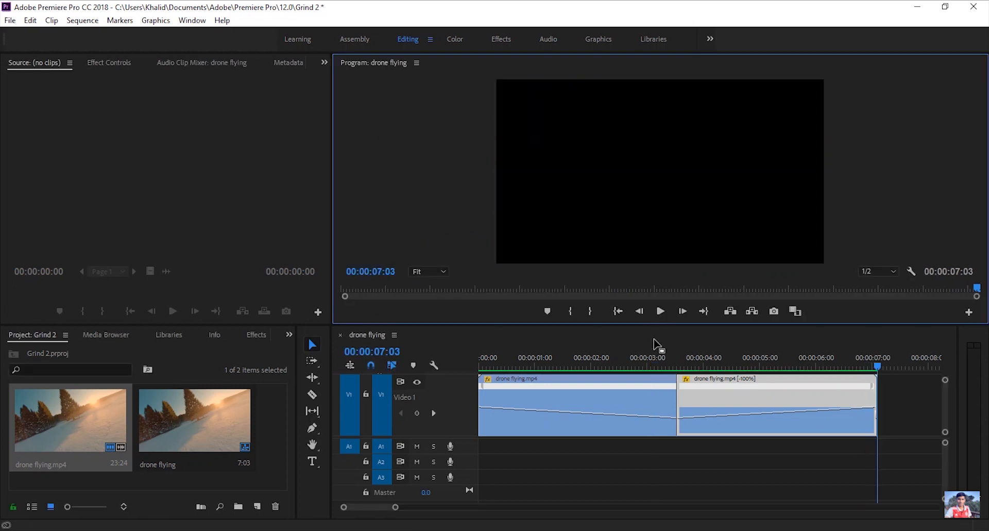
pyautogui.click(477, 360)
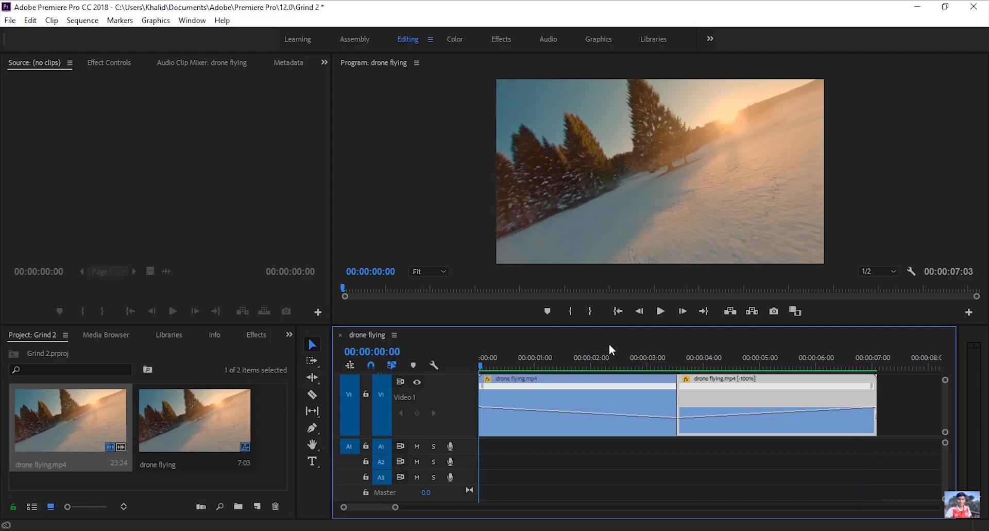